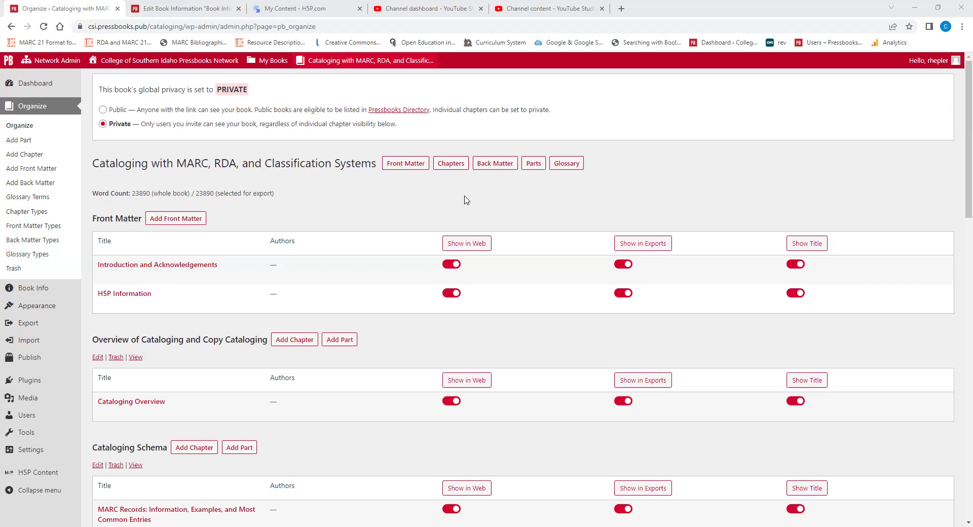
Step: Review the book's parts and chapters on the Organize page and check its Book Info page
scroll(469, 195, "down", 15)
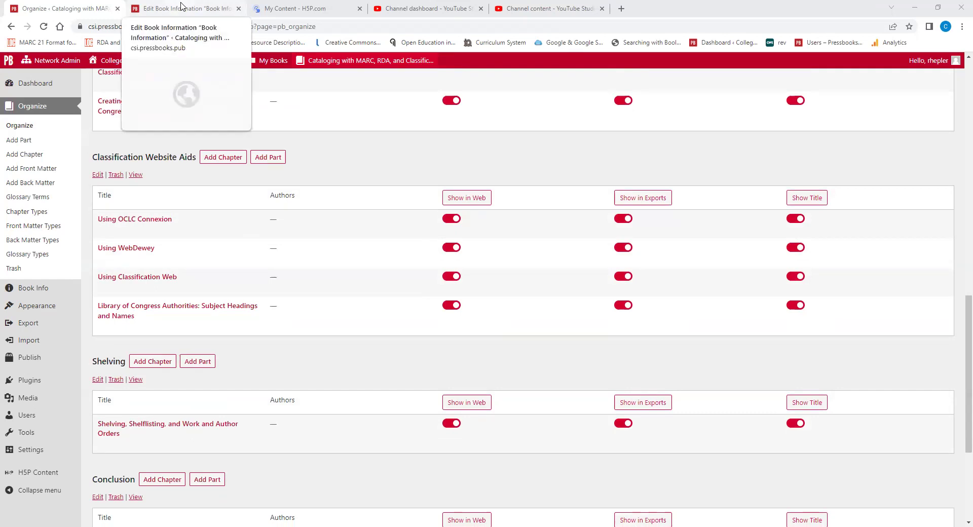
left_click(182, 6)
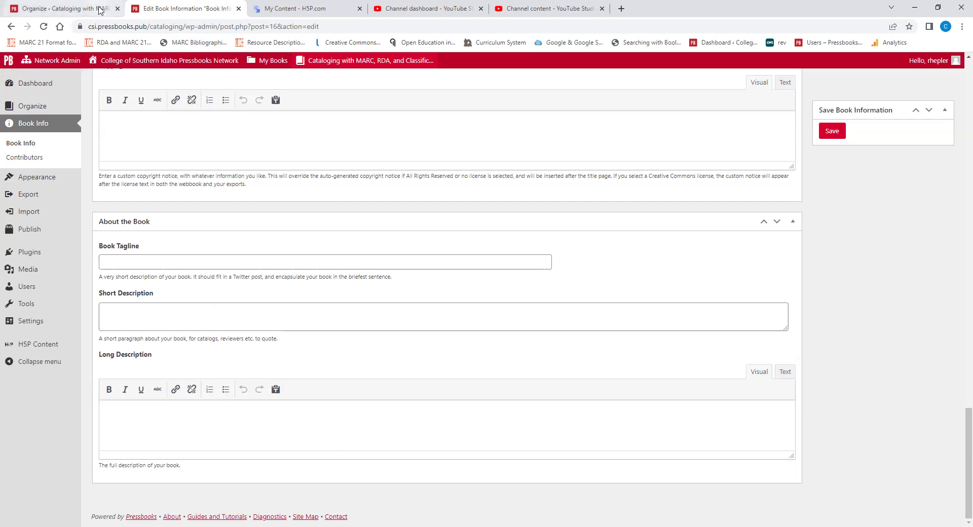
left_click(71, 8)
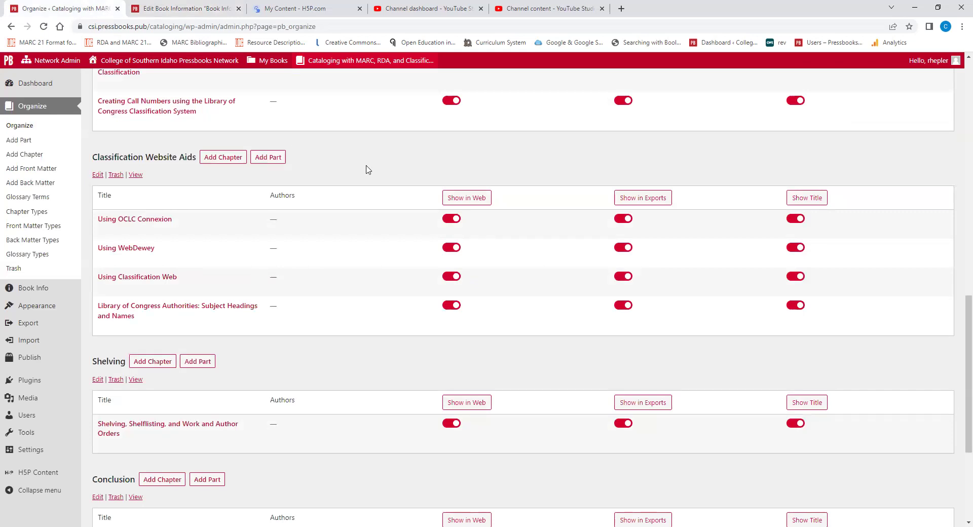
scroll(369, 169, "up", 3)
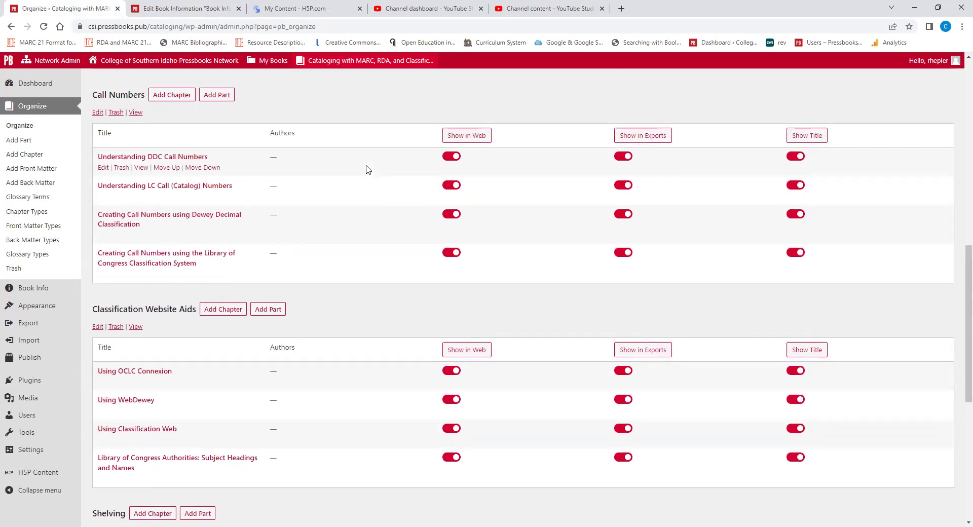
scroll(368, 169, "down", 3)
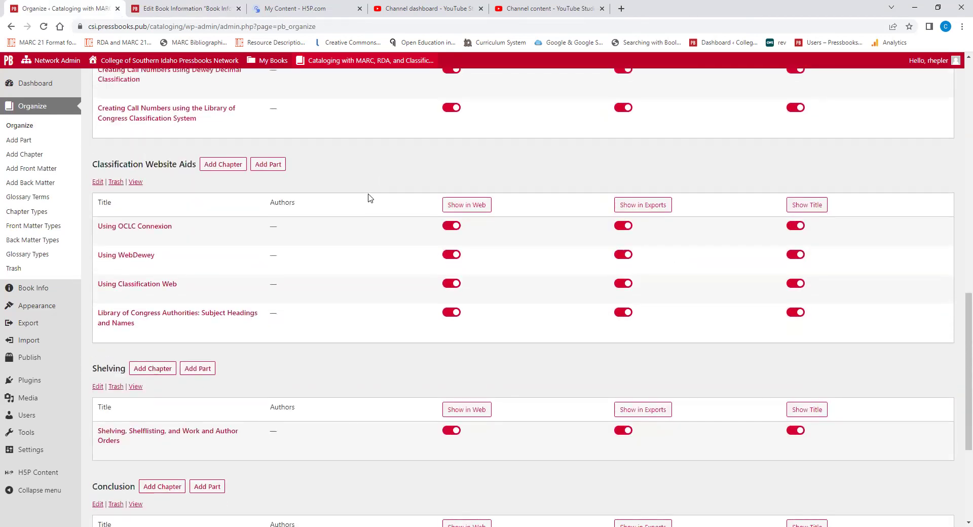
scroll(369, 197, "up", 13)
scroll(366, 205, "up", 1)
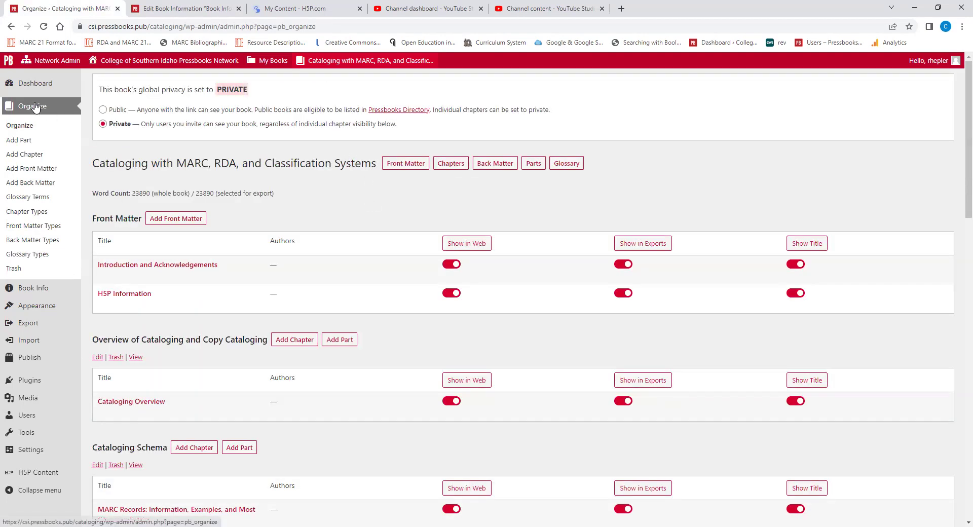
Step: Open the Cataloging Overview chapter for editing and place the cursor at the Cataloging glossary shortcode in the first paragraph
left_click(150, 403)
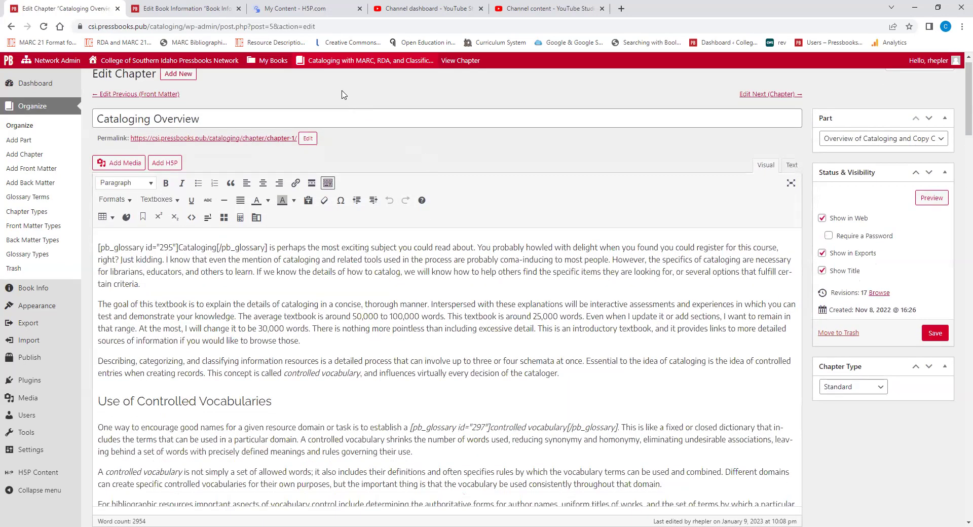
scroll(344, 95, "down", 1)
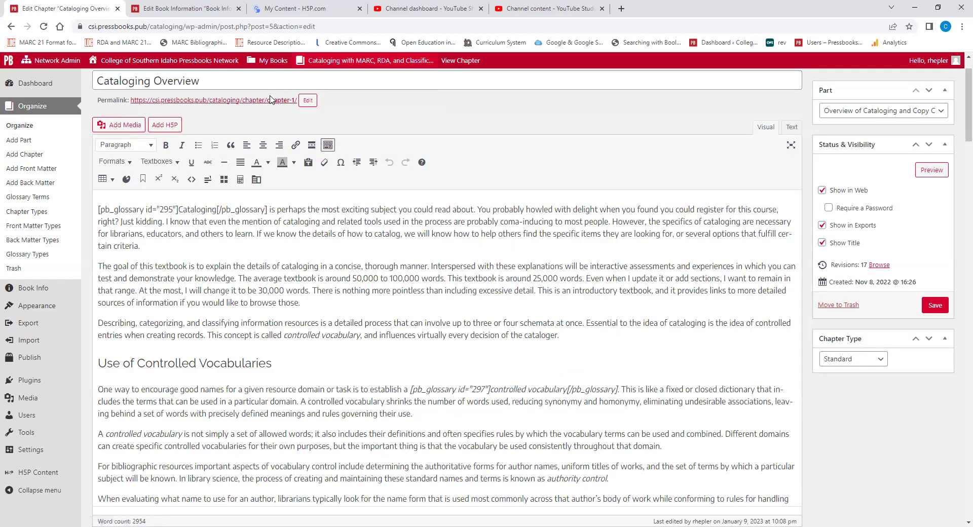
left_click(98, 209)
Step: Open the Glossary Terms list in a new tab and open the Cataloging term's definition
right_click(40, 198)
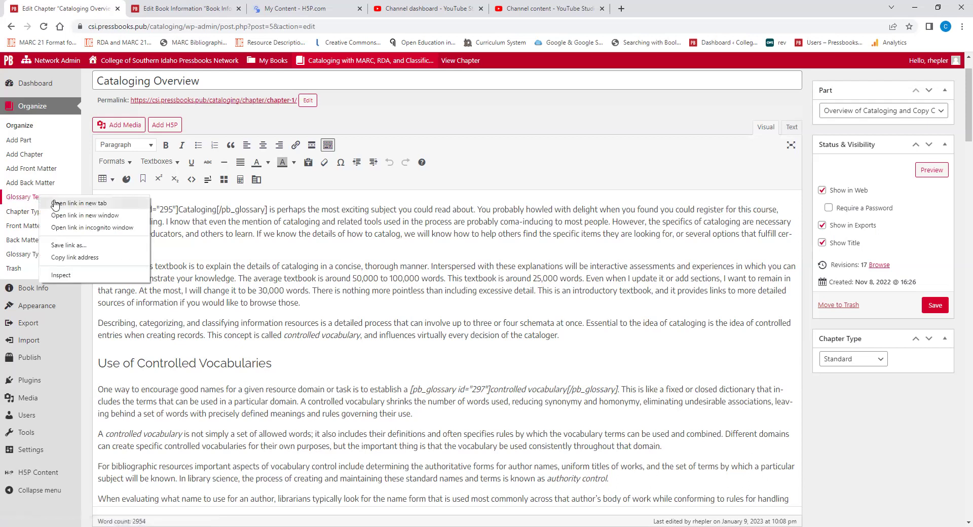
left_click(55, 204)
left_click(187, 8)
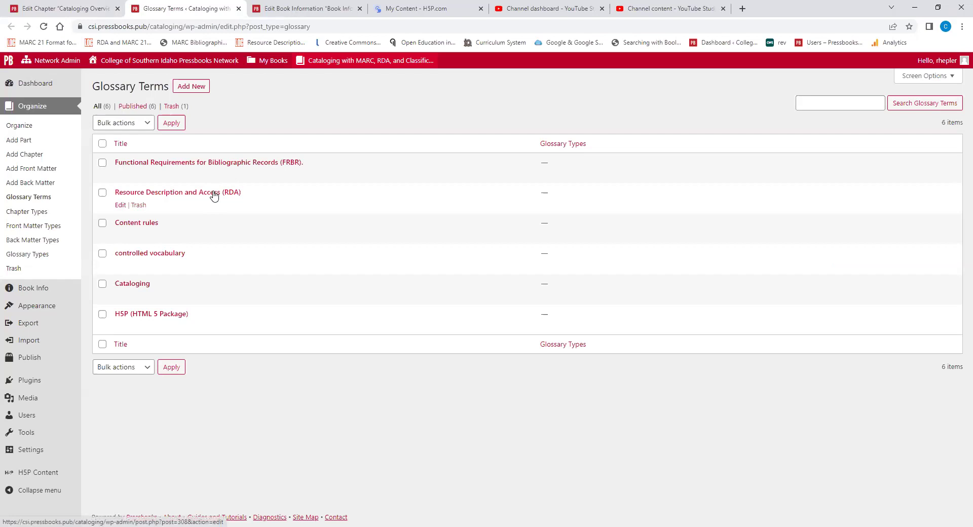
left_click(131, 285)
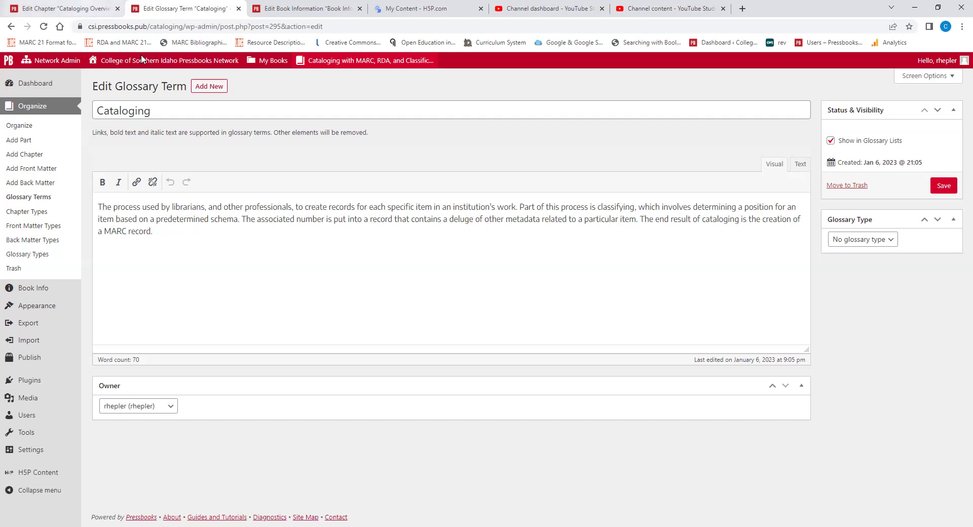
Step: Return to the Cataloging Overview chapter and examine the glossary shortcodes in its opening text and controlled vocabularies sections
left_click(61, 8)
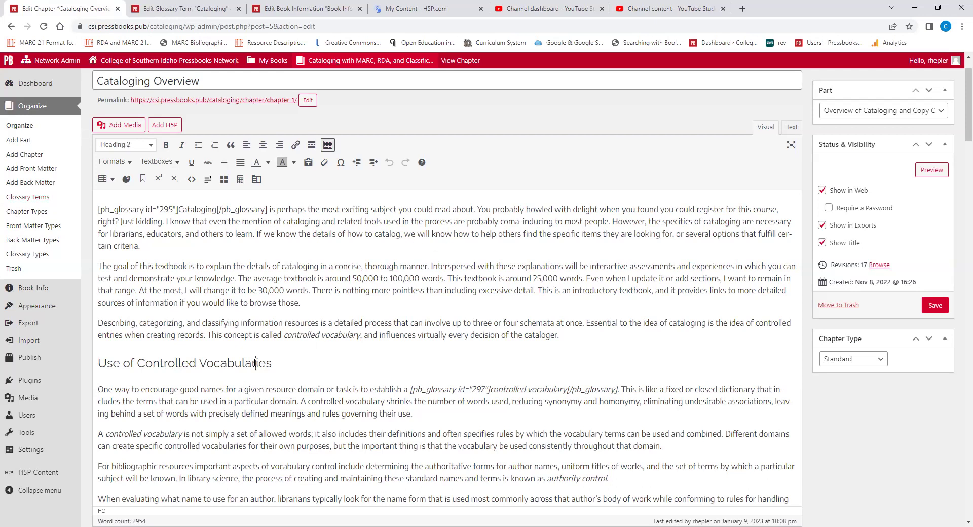
left_click(198, 279)
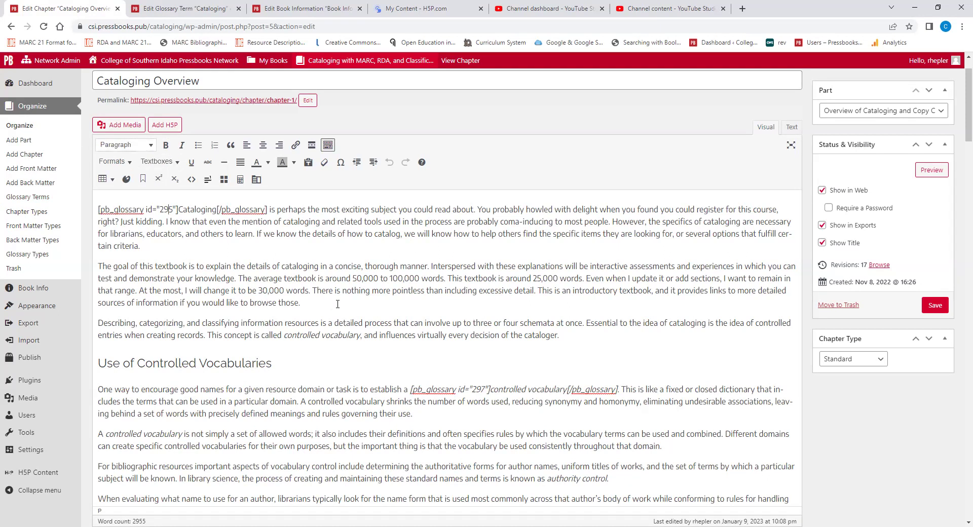
scroll(364, 274, "down", 2)
left_click(500, 288)
scroll(535, 317, "down", 2)
left_click(566, 308)
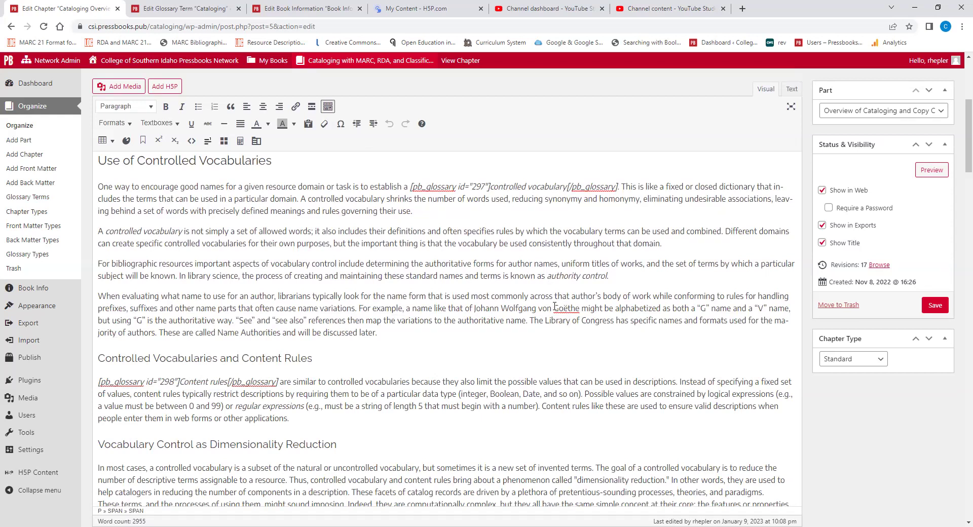
Step: Examine the chapter's footnote shortcodes under Creating Resource Descriptions and the H5P shortcode under Test Your Knowledge
scroll(485, 290, "down", 3)
scroll(485, 290, "down", 3)
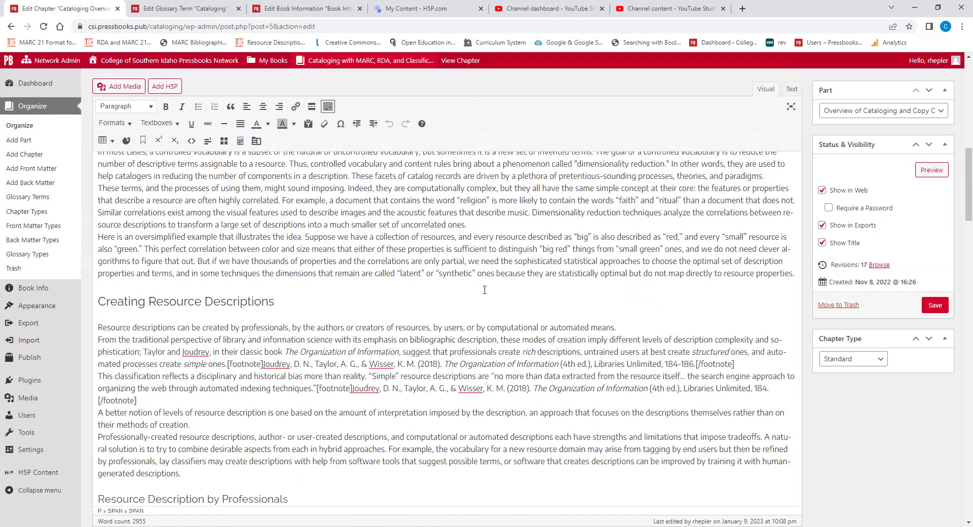
scroll(485, 290, "down", 1)
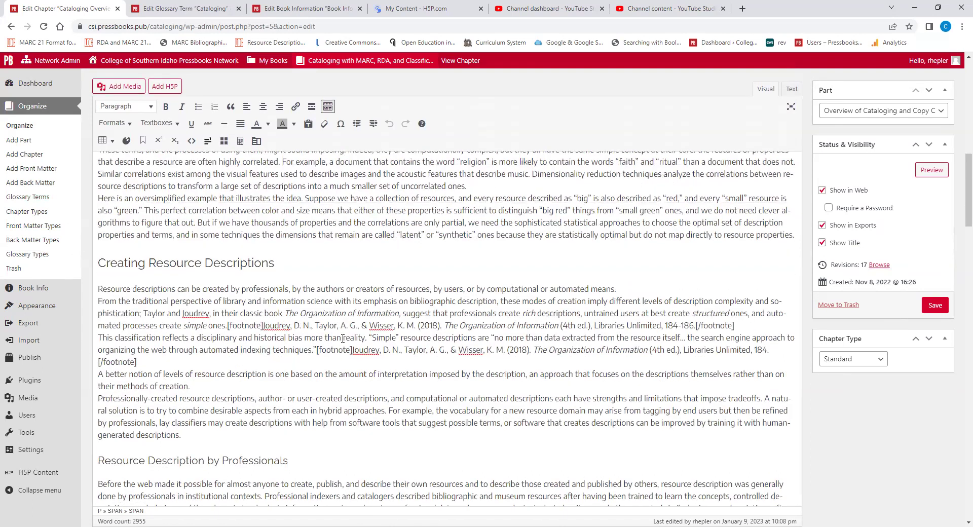
scroll(343, 339, "down", 4)
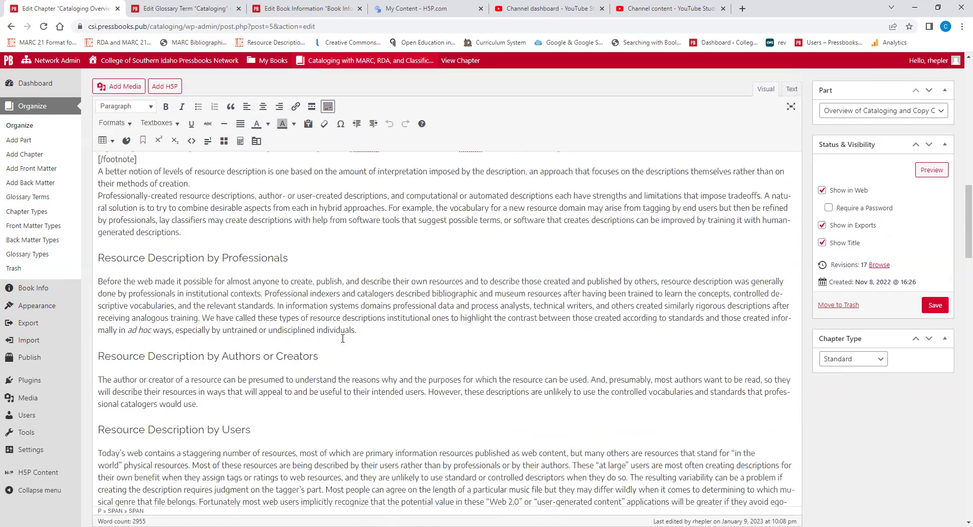
scroll(343, 338, "down", 14)
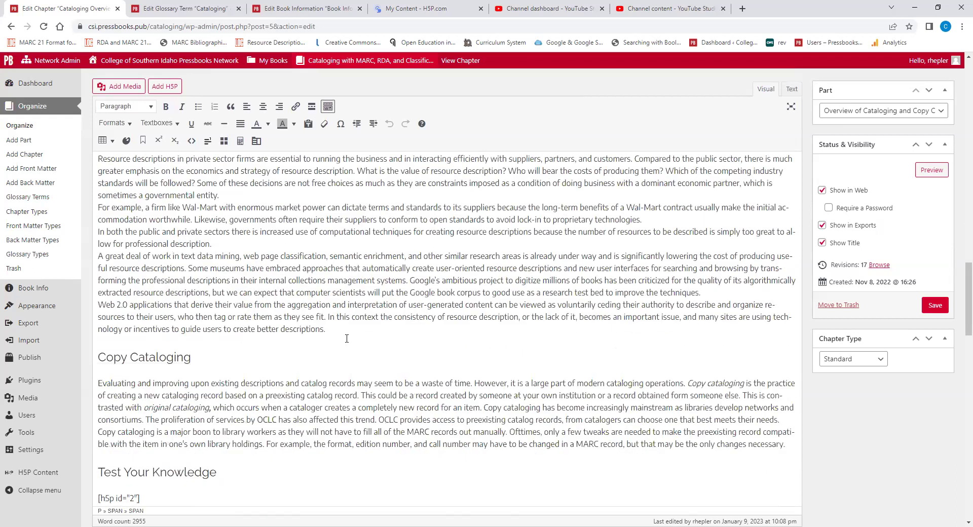
scroll(347, 339, "down", 3)
left_click(145, 297)
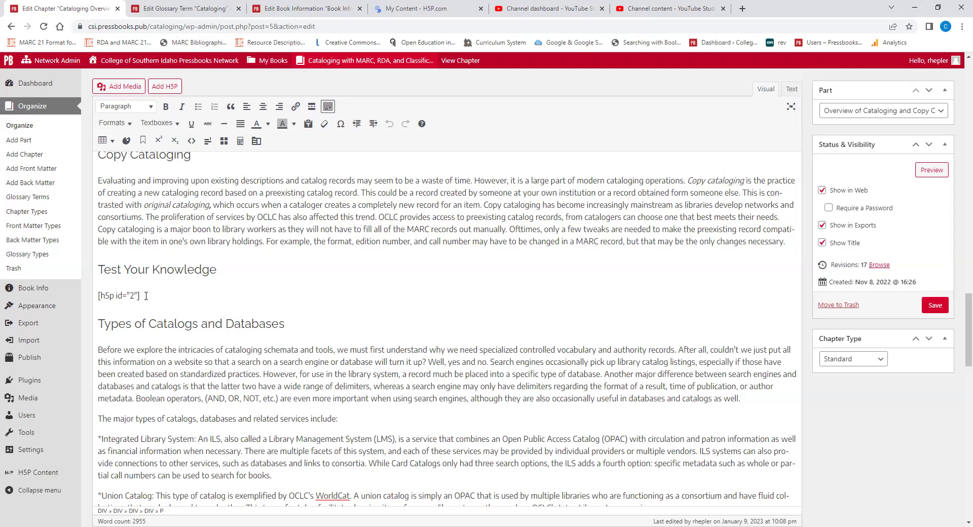
mouse_move(48, 479)
Step: Open the Organize page in a new tab beside the chapter and open the Understanding LC Call (Catalog) Numbers chapter from it
scroll(212, 265, "up", 1)
scroll(212, 265, "up", 15)
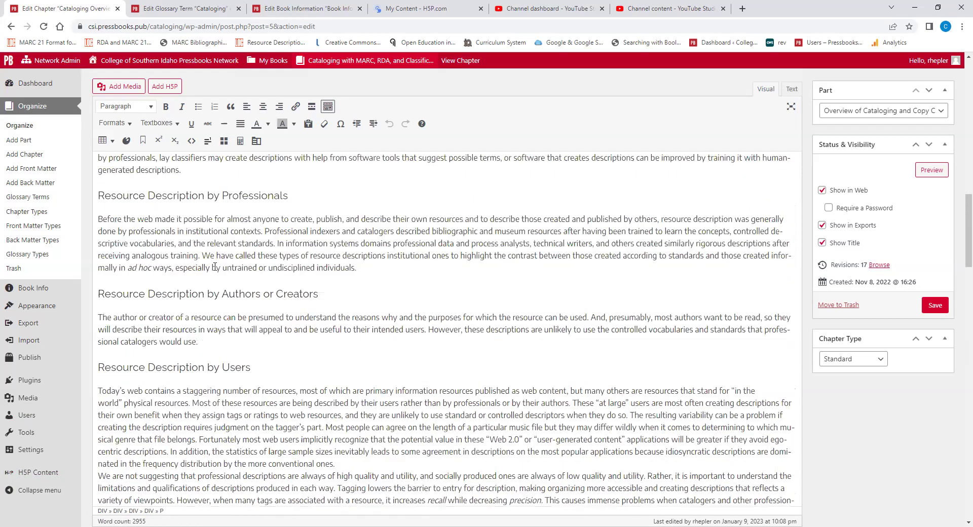
right_click(44, 109)
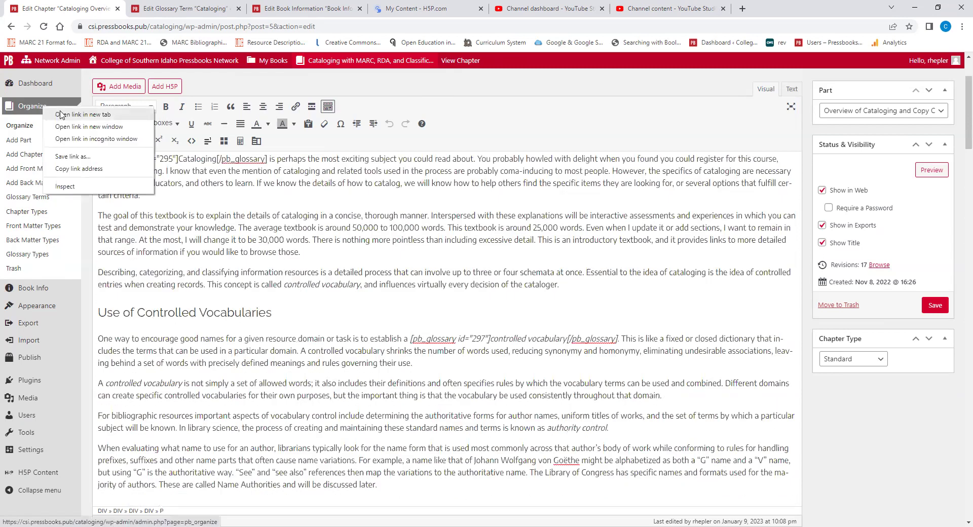
left_click_drag(293, 5, 177, 8)
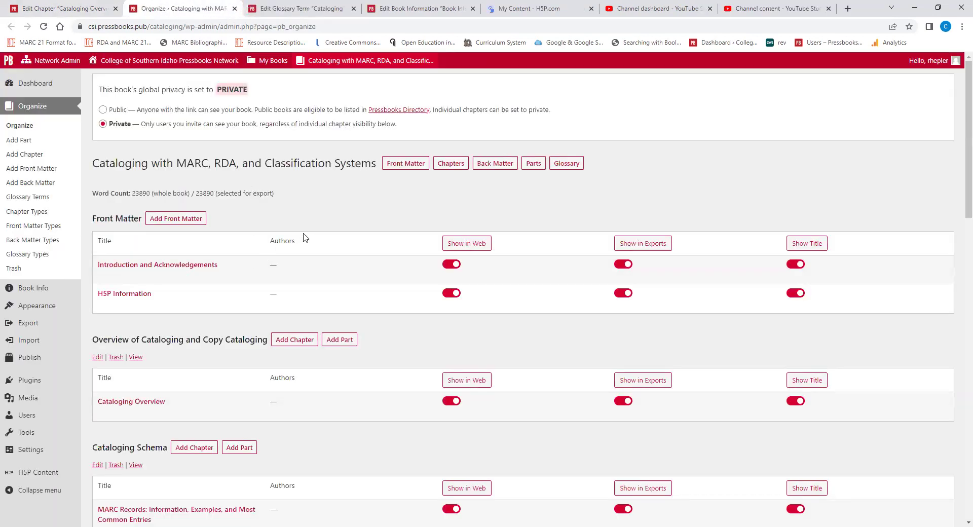
scroll(330, 218, "down", 6)
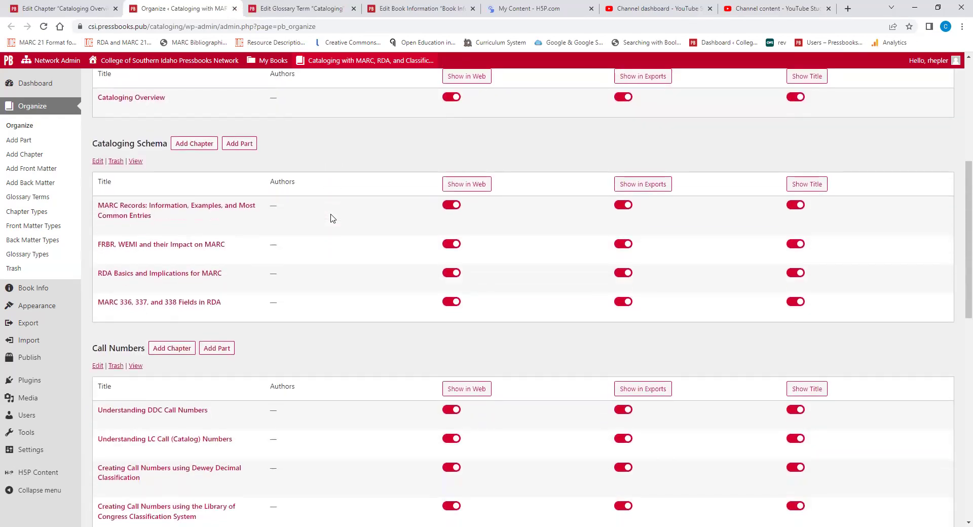
scroll(305, 268, "down", 2)
left_click(202, 338)
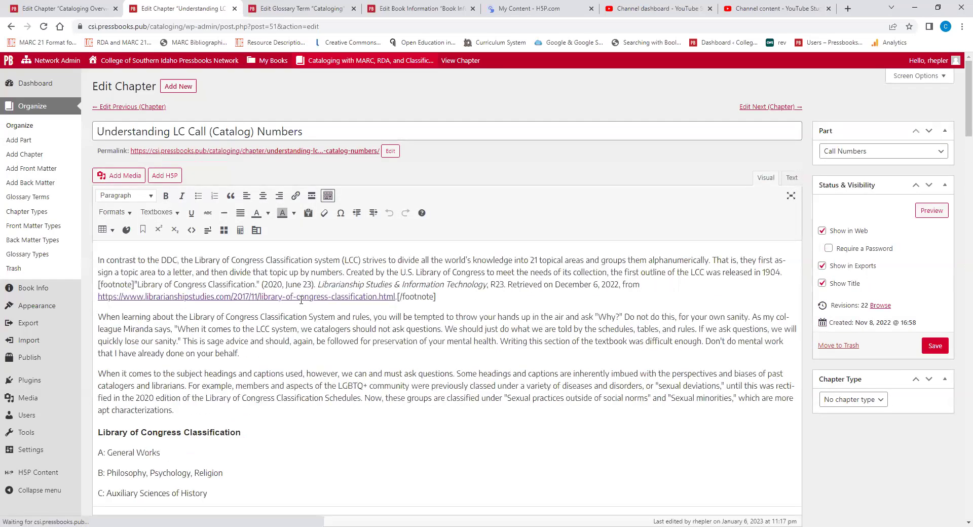
Step: Examine the embedded YouTube video and its transcript under How to Find a Book on the Shelf, and return to the Cataloging Overview chapter
scroll(302, 304, "down", 15)
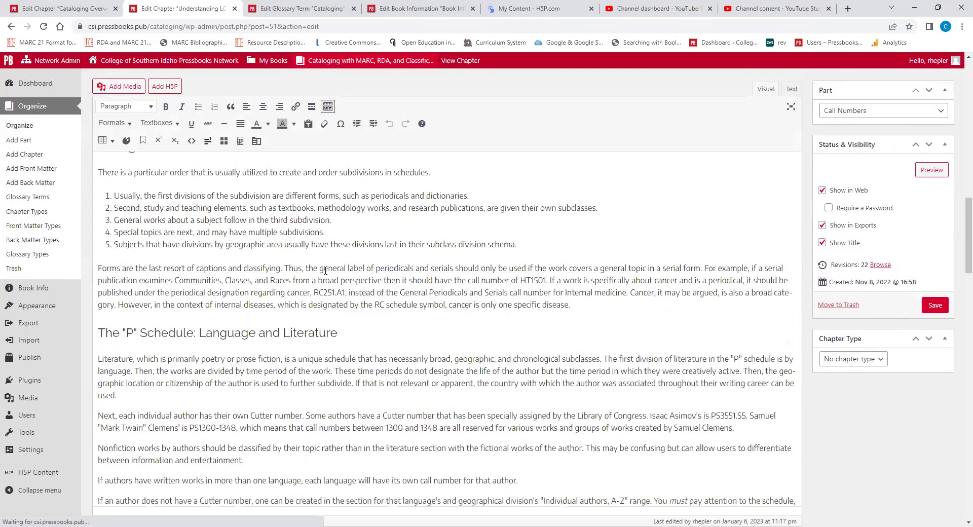
scroll(325, 270, "down", 10)
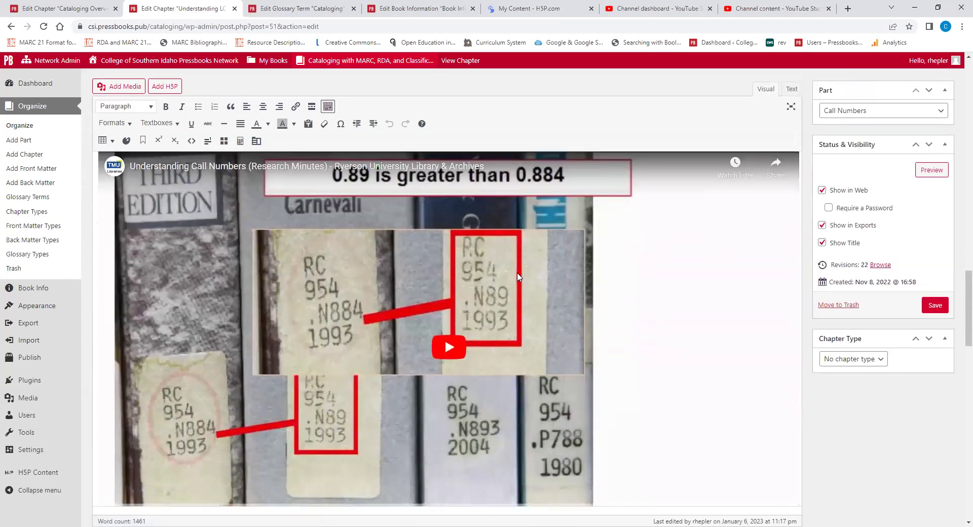
scroll(268, 219, "up", 1)
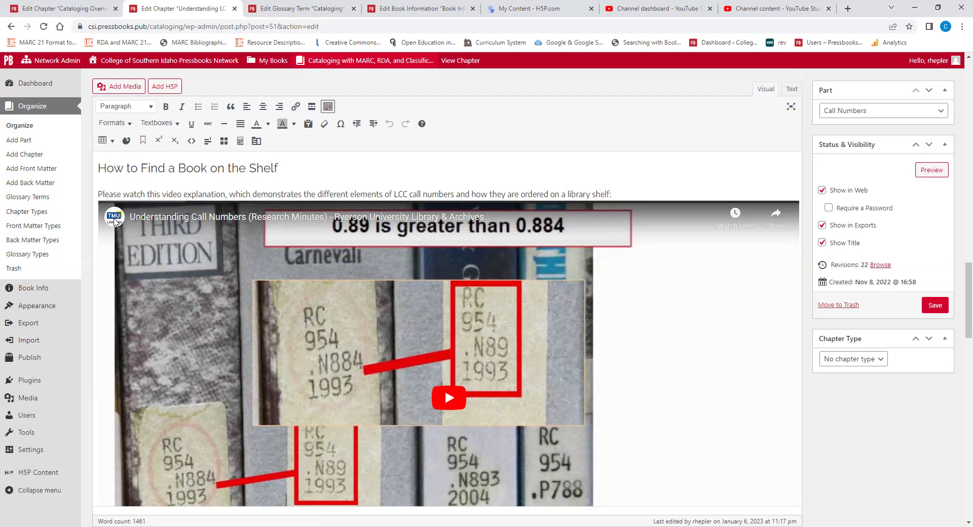
scroll(205, 303, "down", 4)
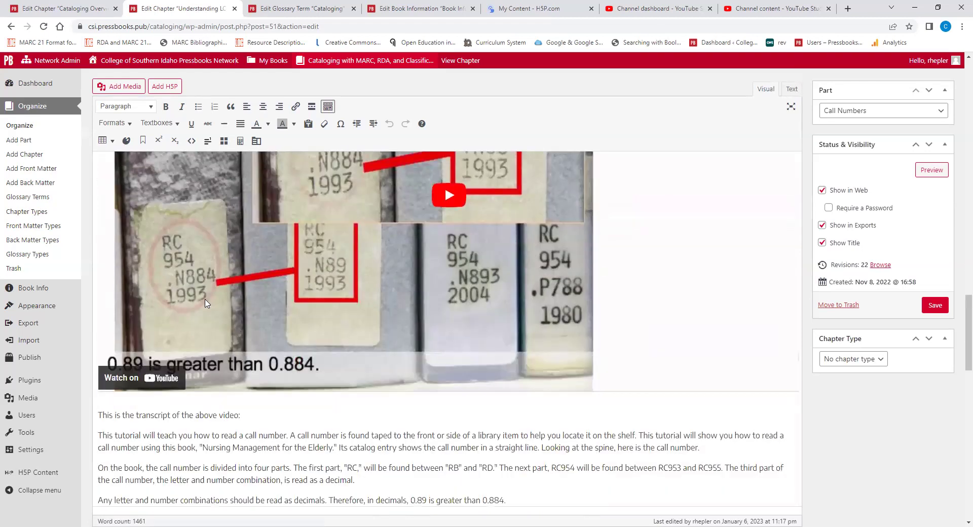
left_click(169, 381)
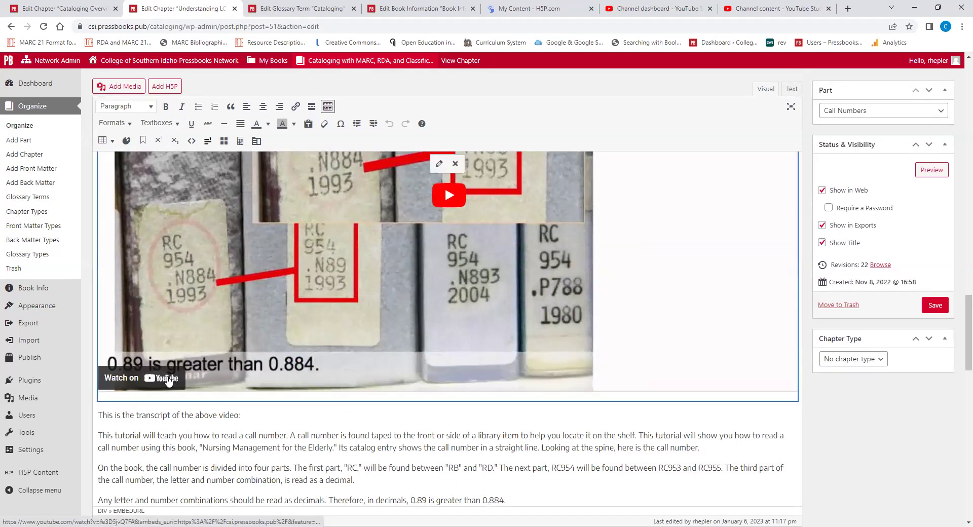
scroll(510, 323, "up", 2)
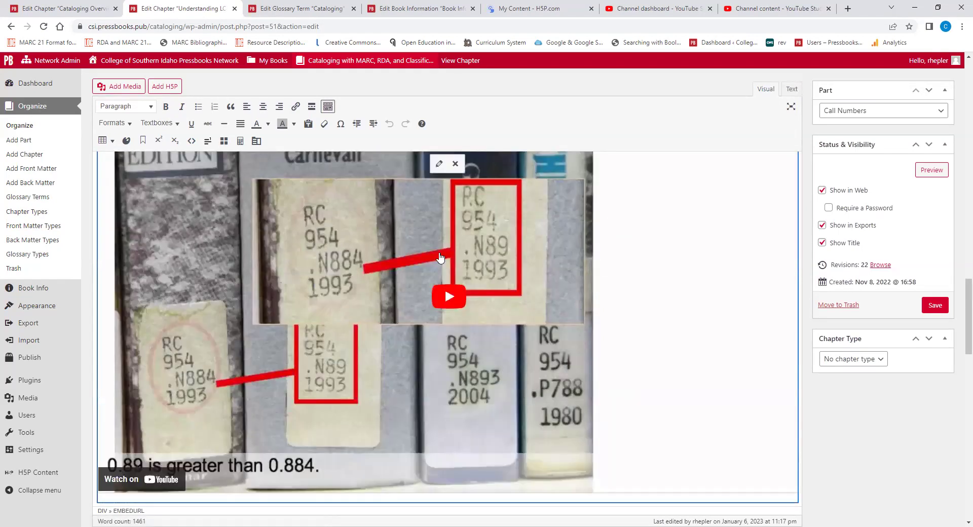
scroll(269, 341, "down", 2)
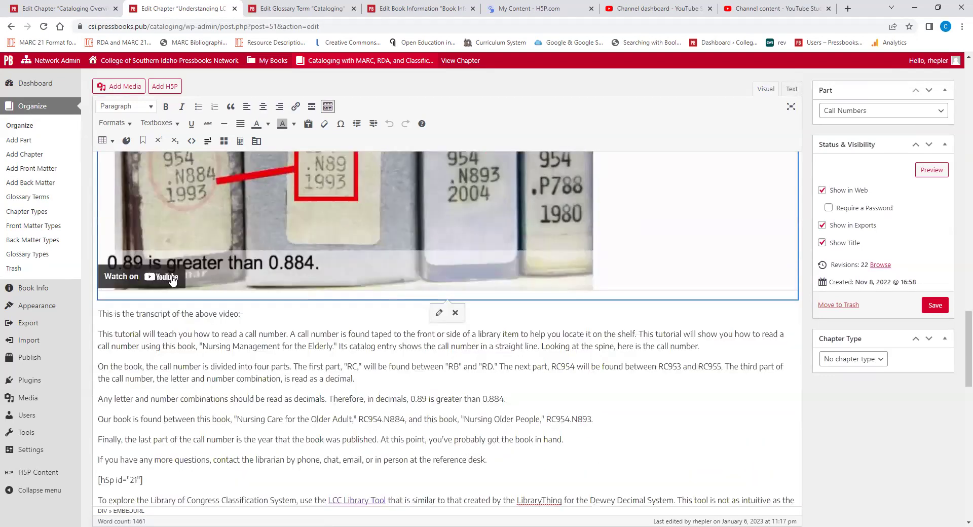
scroll(195, 317, "up", 6)
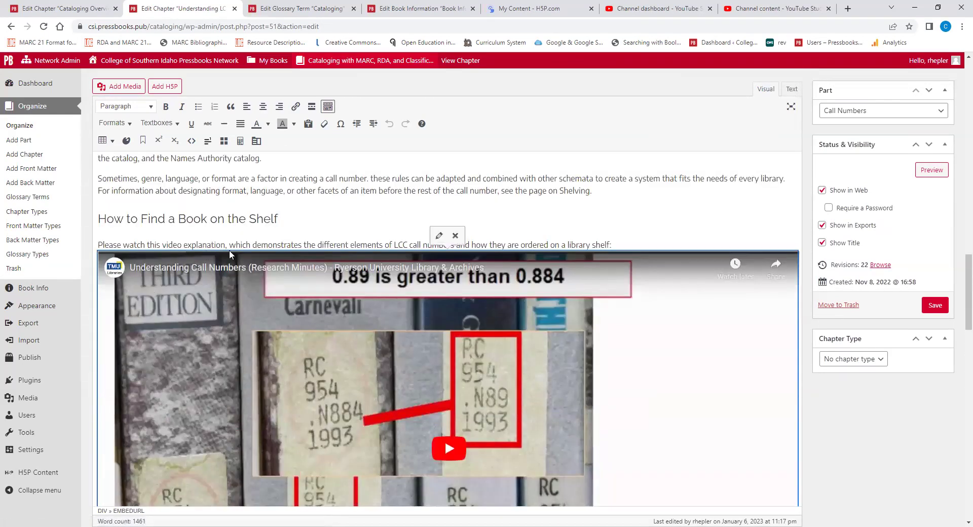
scroll(227, 248, "down", 8)
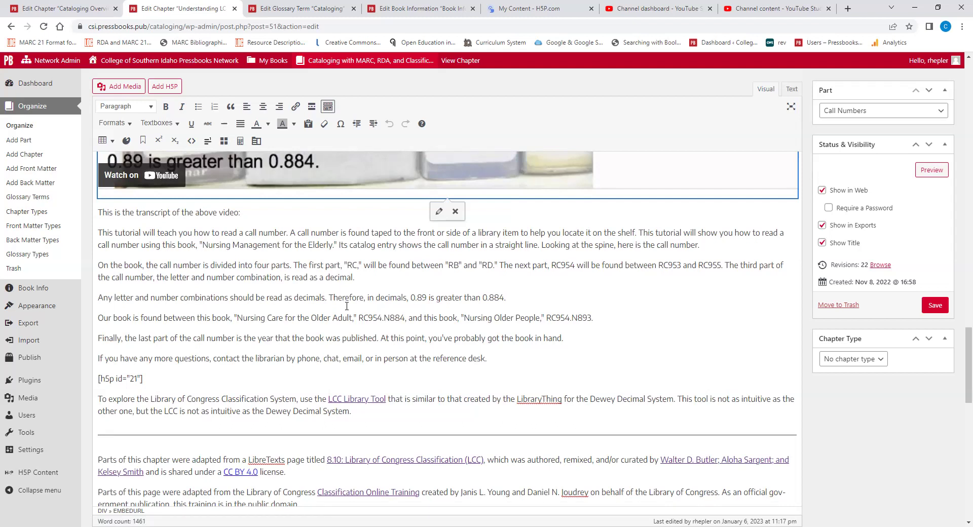
scroll(347, 306, "up", 3)
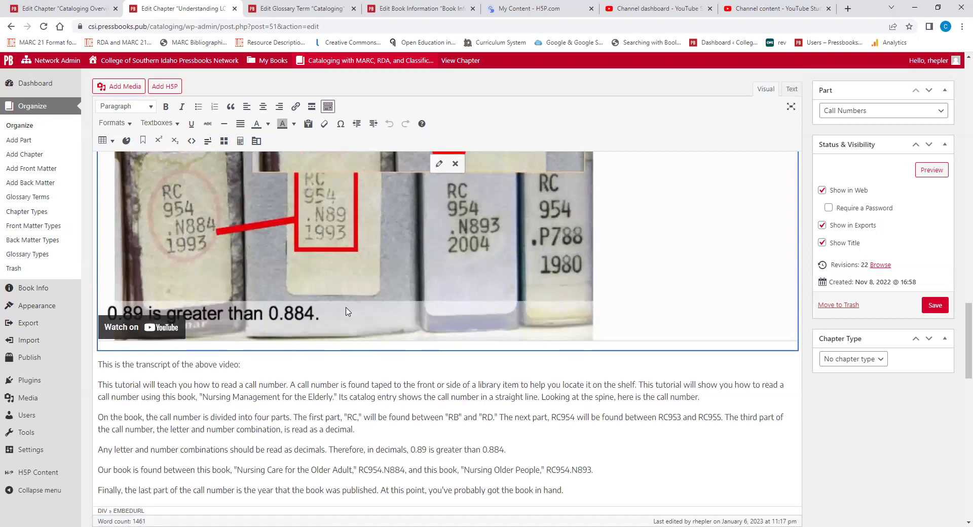
left_click(94, 12)
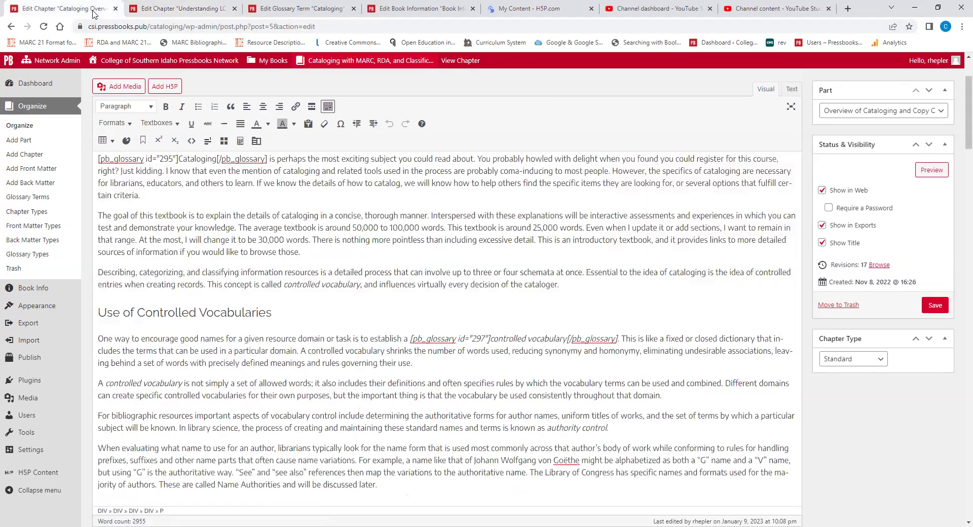
Step: Go to the Organize page, close the Understanding LC Call Numbers tab, and open the FRBR, WEMI and their Impact on MARC chapter
left_click(49, 108)
left_click(235, 8)
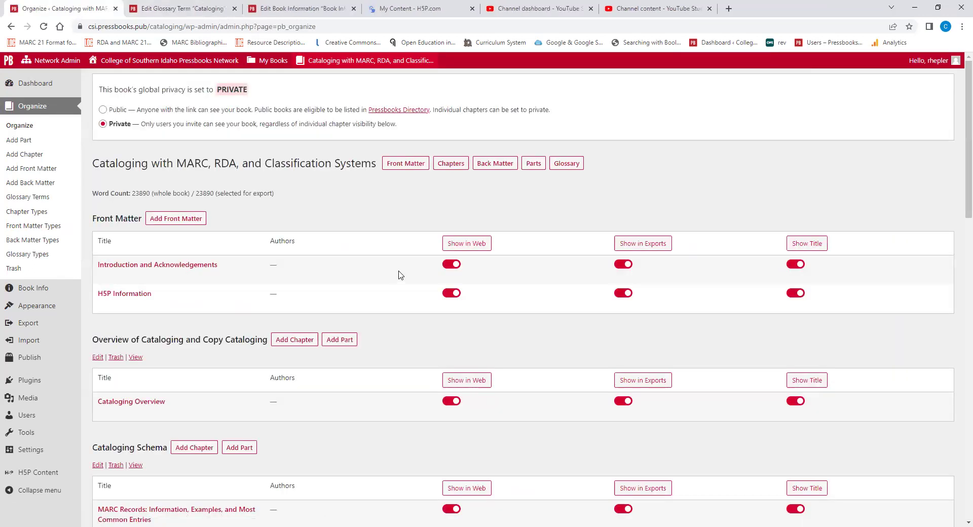
scroll(398, 276, "down", 5)
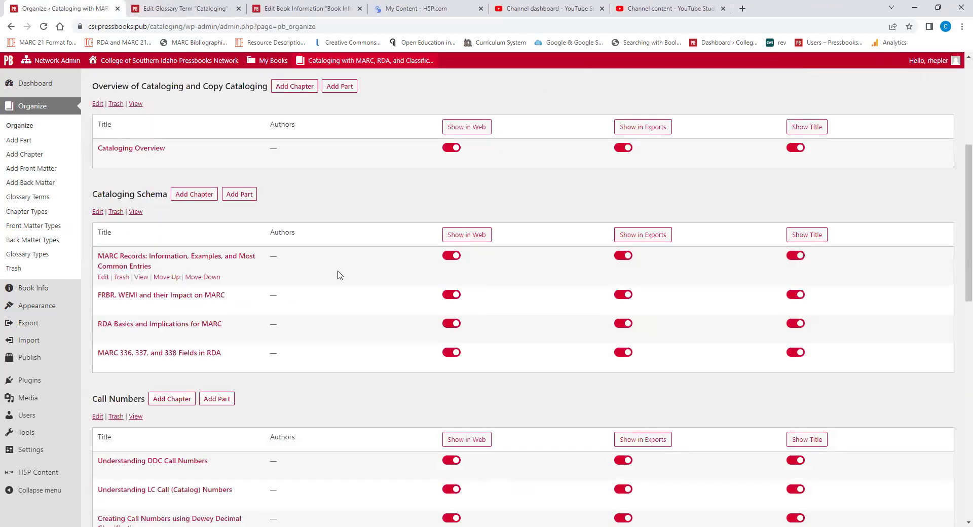
left_click(207, 296)
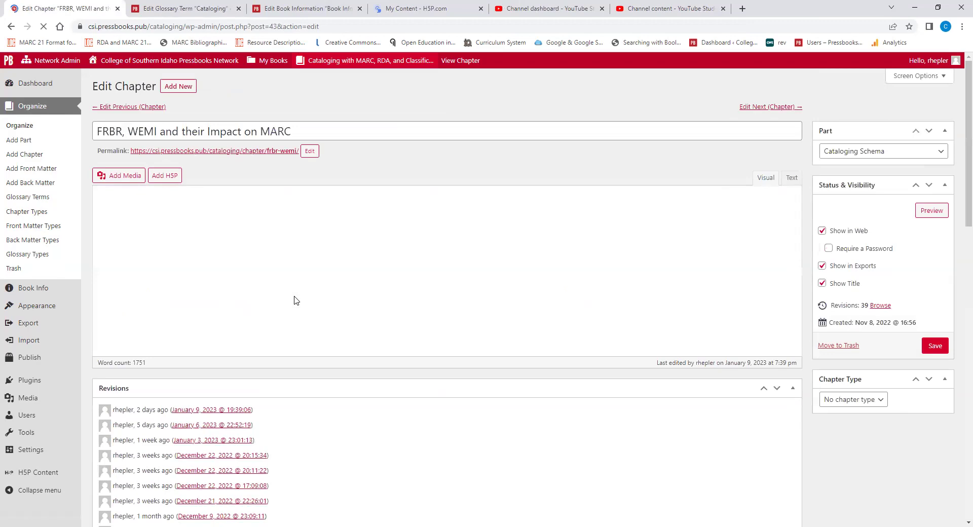
Step: Inspect the image details of the War and Peace diagram, including its alternative text, caption and advanced options, and leave them without updating
scroll(303, 300, "down", 20)
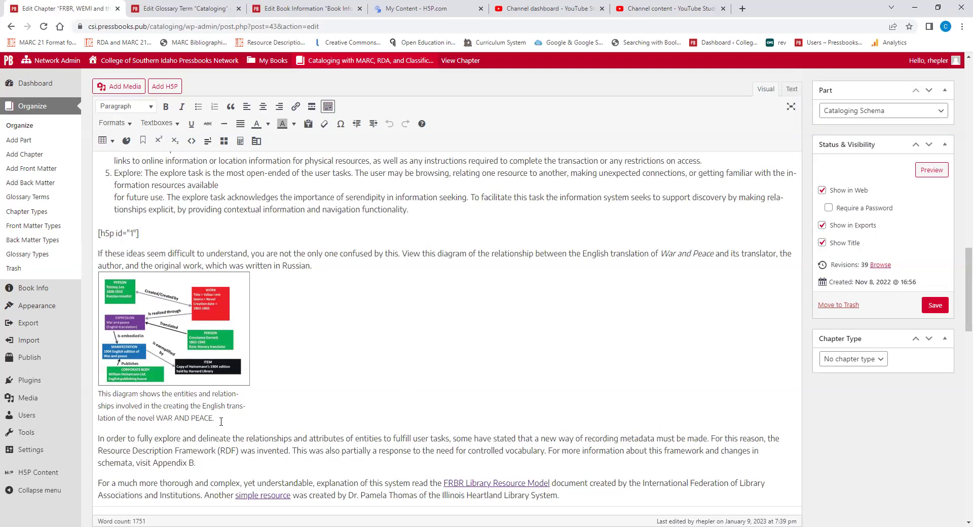
left_click(197, 299)
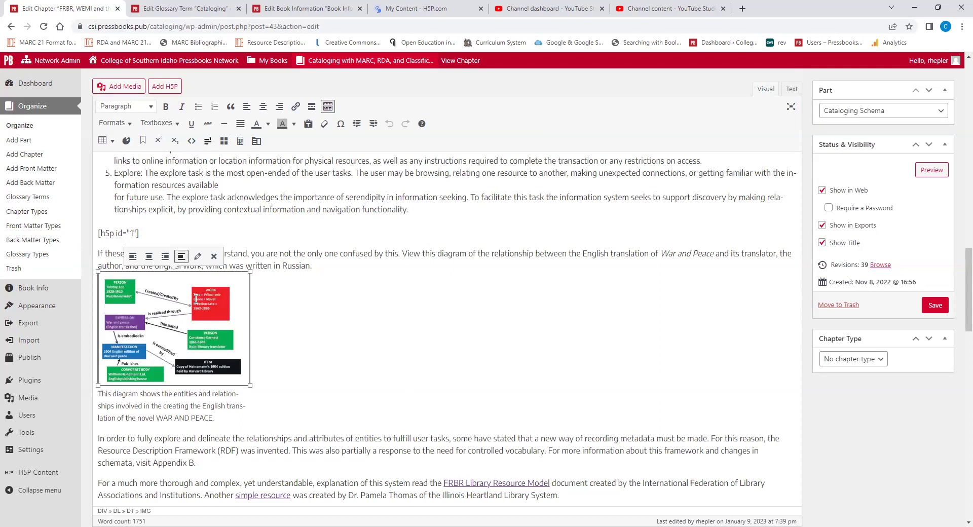
left_click(196, 256)
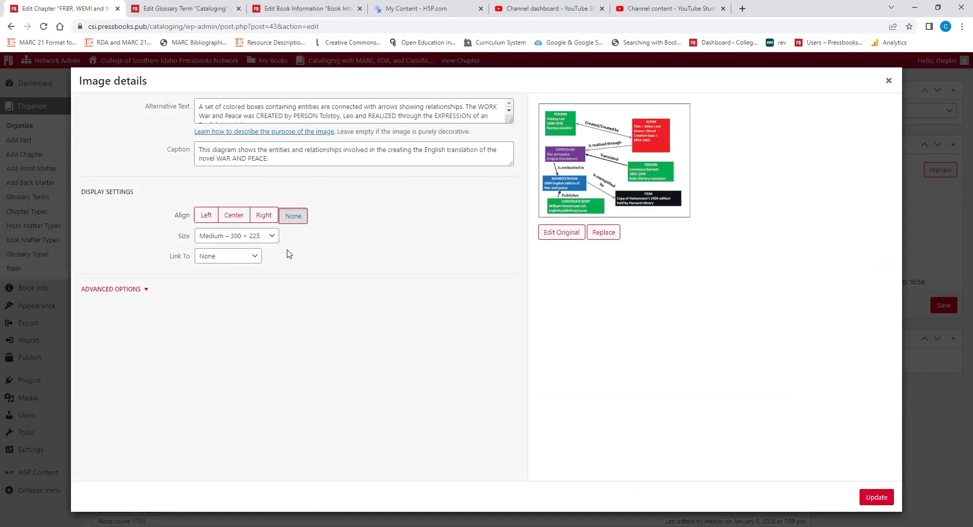
left_click(131, 290)
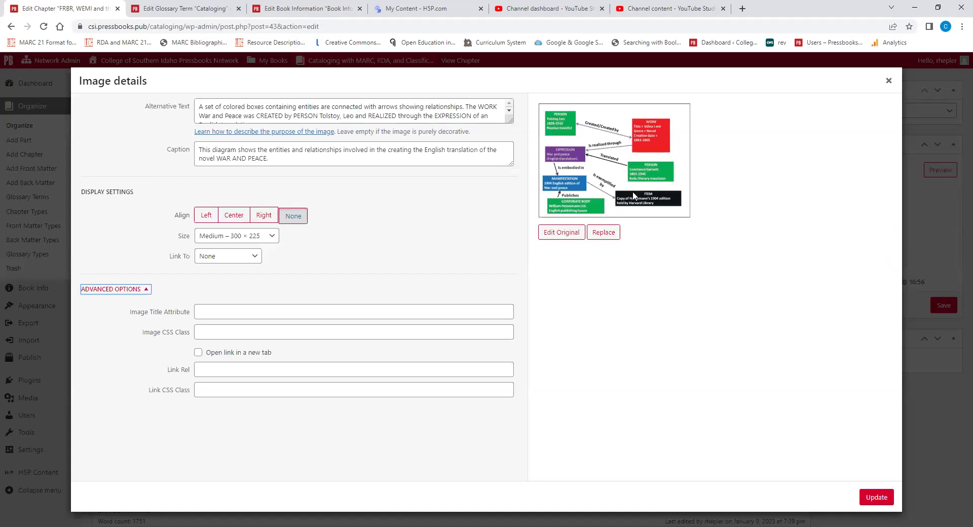
left_click(889, 80)
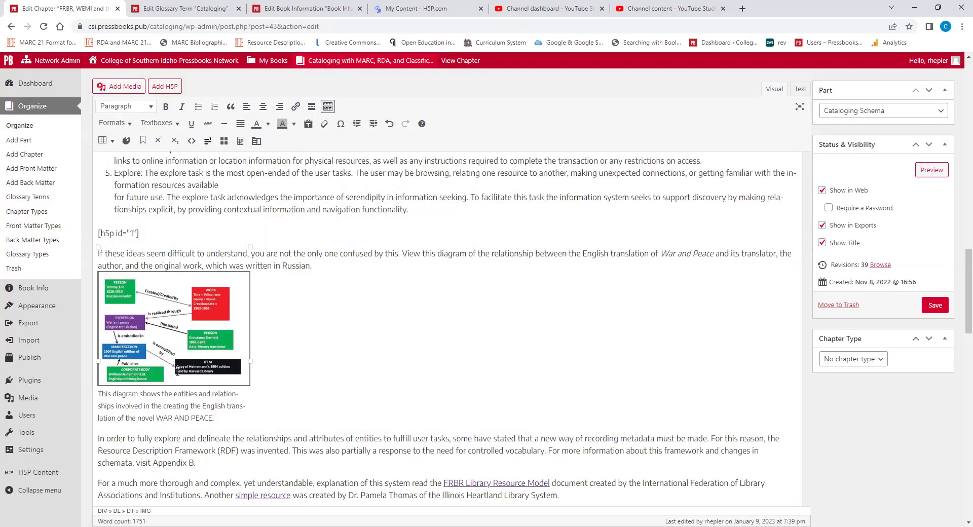
Step: Check the Media options for the book, and examine the licensing attributions for the remixed works at the end of the FRBR chapter
mouse_move(33, 399)
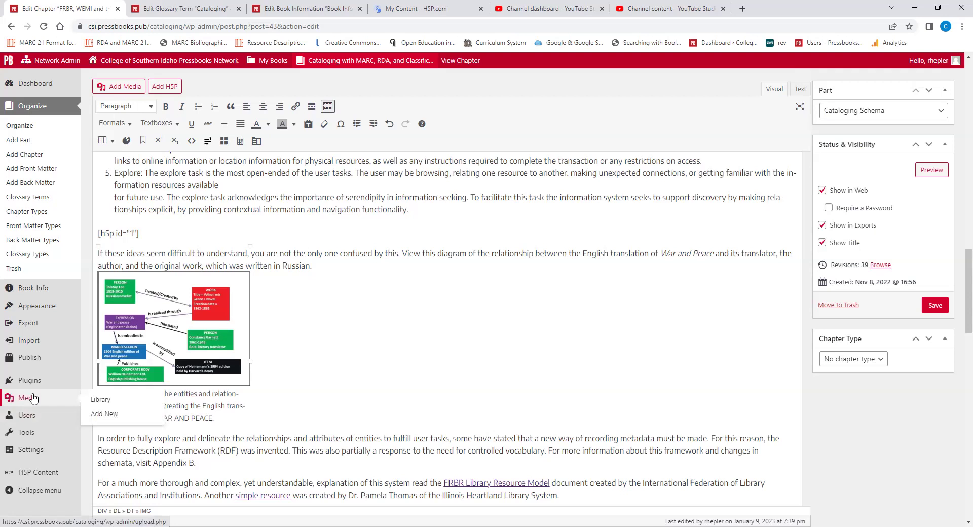
scroll(256, 375, "down", 1)
left_click(257, 368)
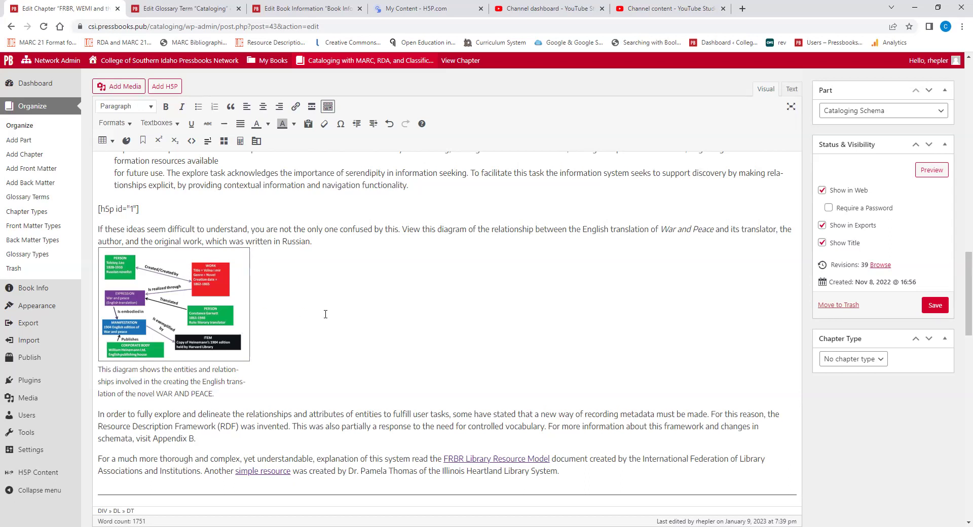
scroll(346, 303, "down", 1)
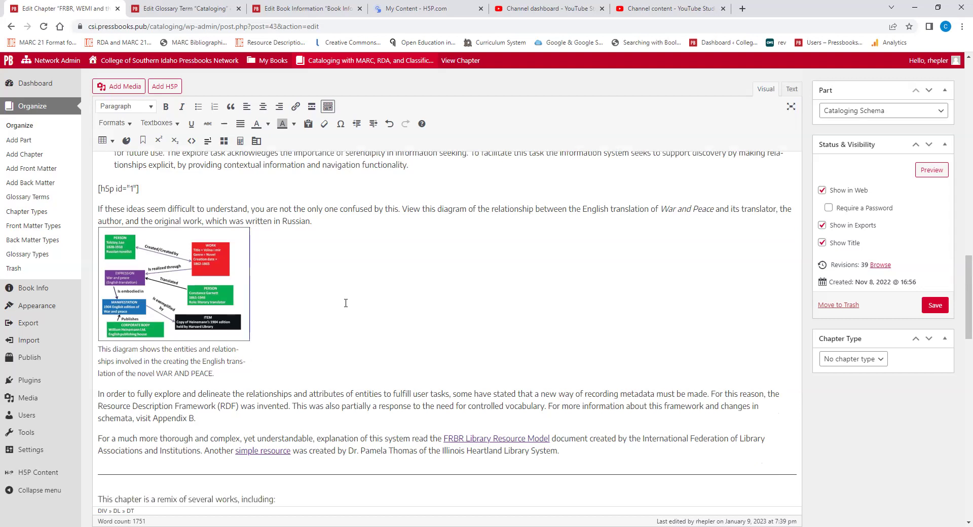
scroll(346, 303, "down", 5)
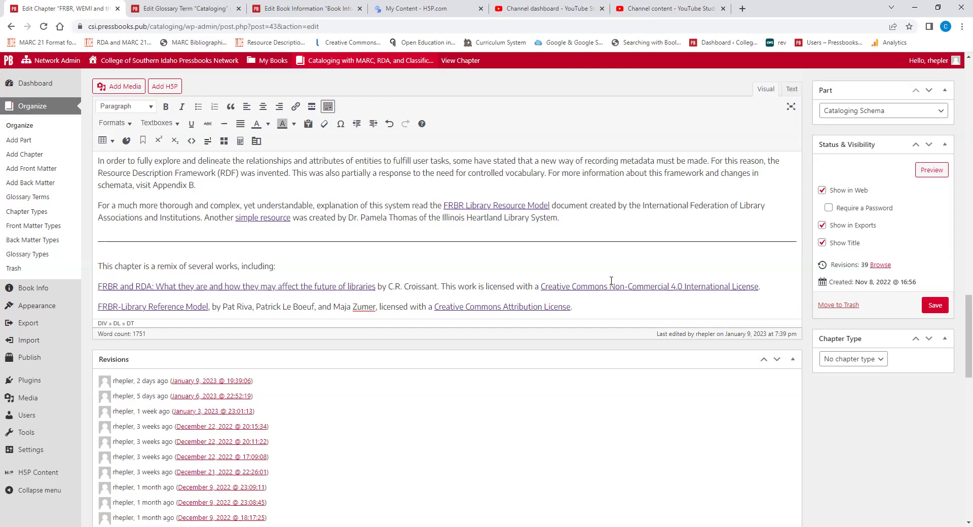
scroll(611, 280, "up", 5)
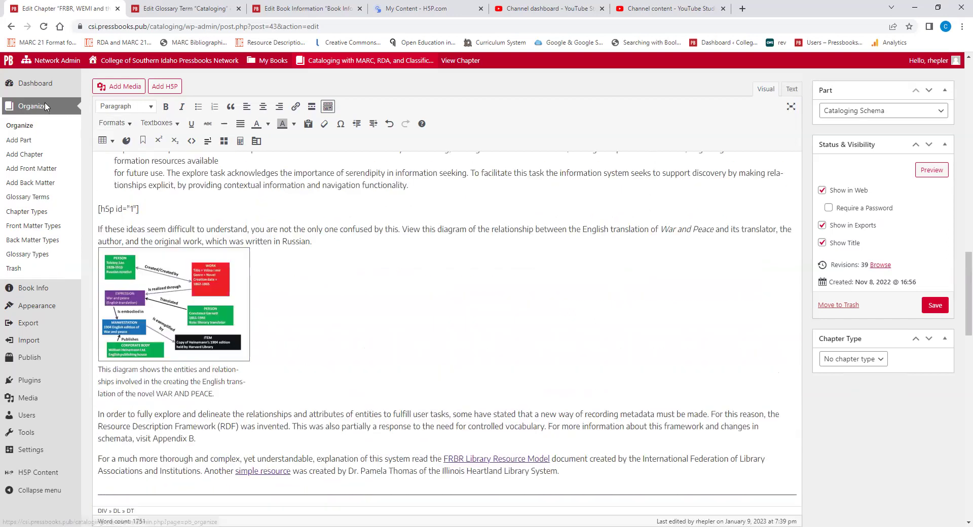
Step: Leave the FRBR chapter without saving and open the Cataloging Overview chapter from the Organize page
left_click(45, 104)
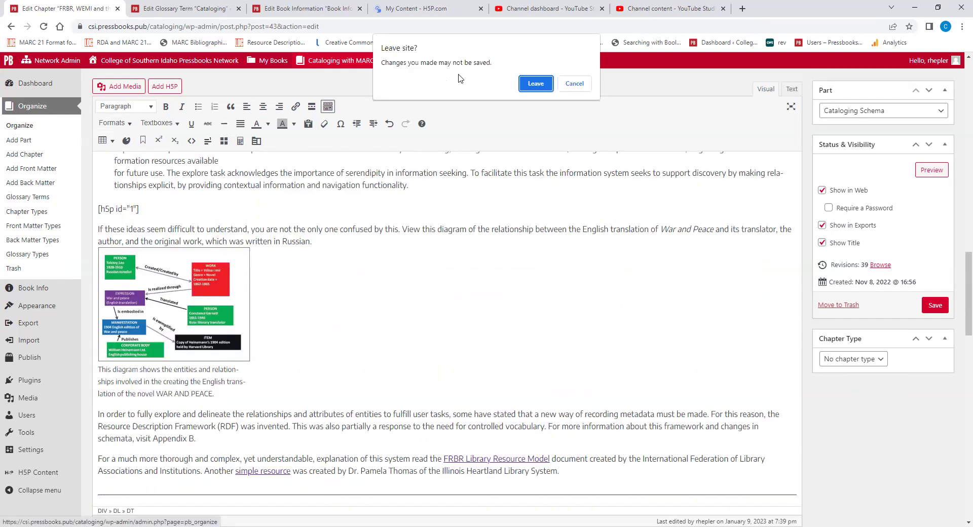
left_click(537, 84)
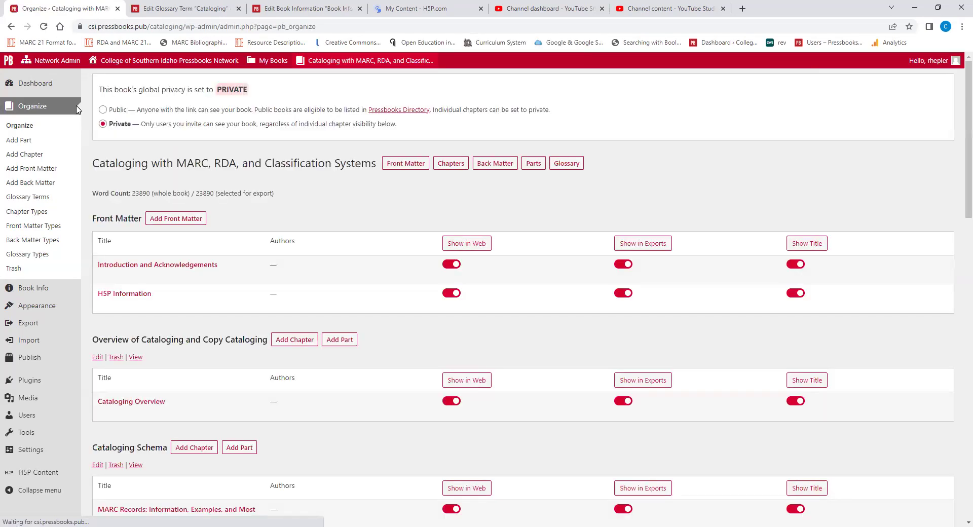
scroll(186, 271, "down", 3)
left_click(157, 250)
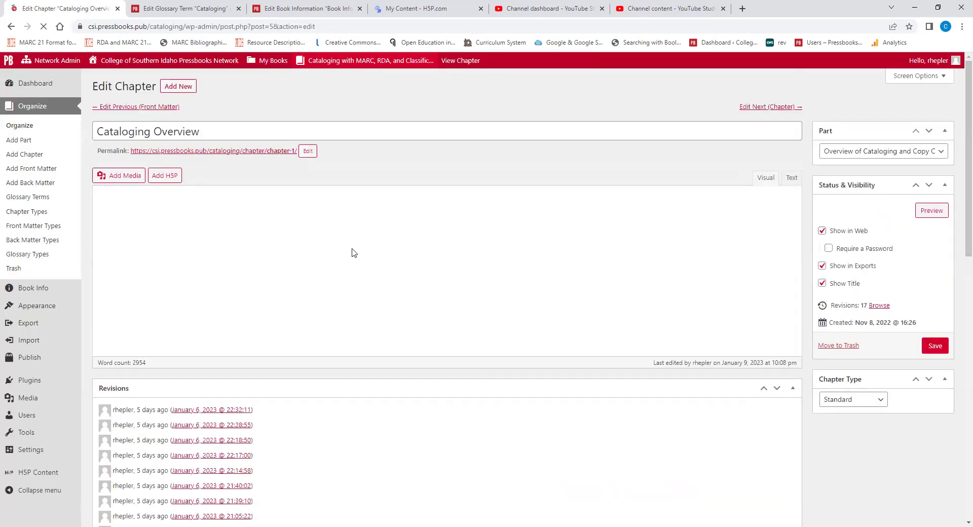
Step: Review the footnote shortcodes under Creating Resource Descriptions and save the Cataloging Overview chapter
scroll(546, 308, "down", 3)
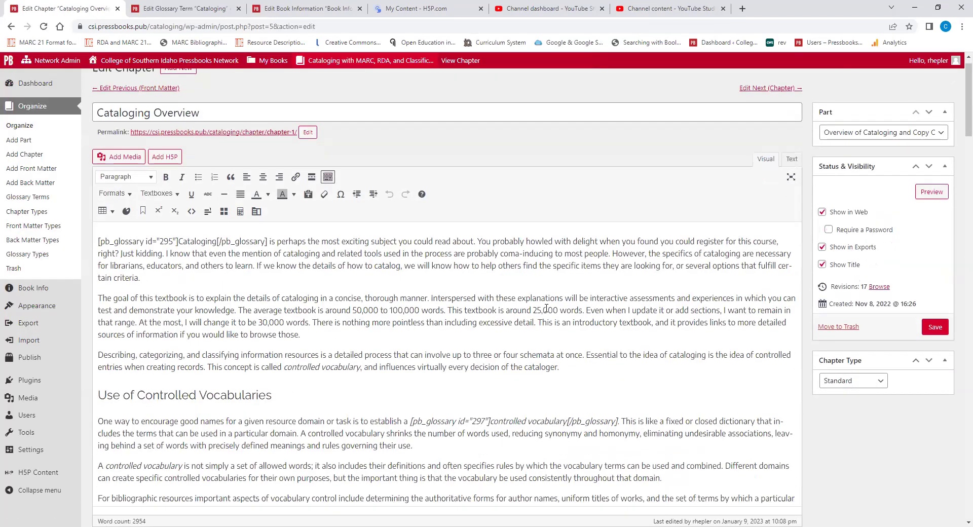
scroll(547, 308, "down", 6)
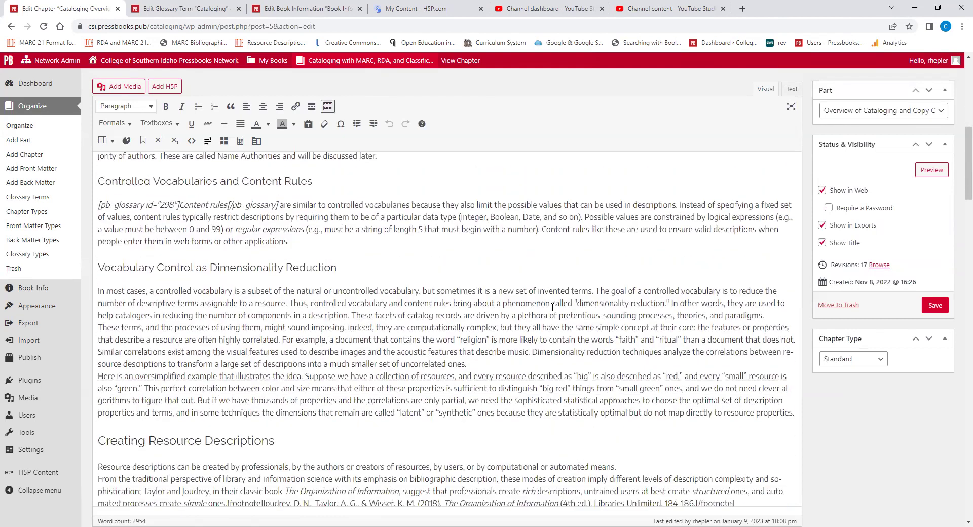
scroll(552, 307, "down", 3)
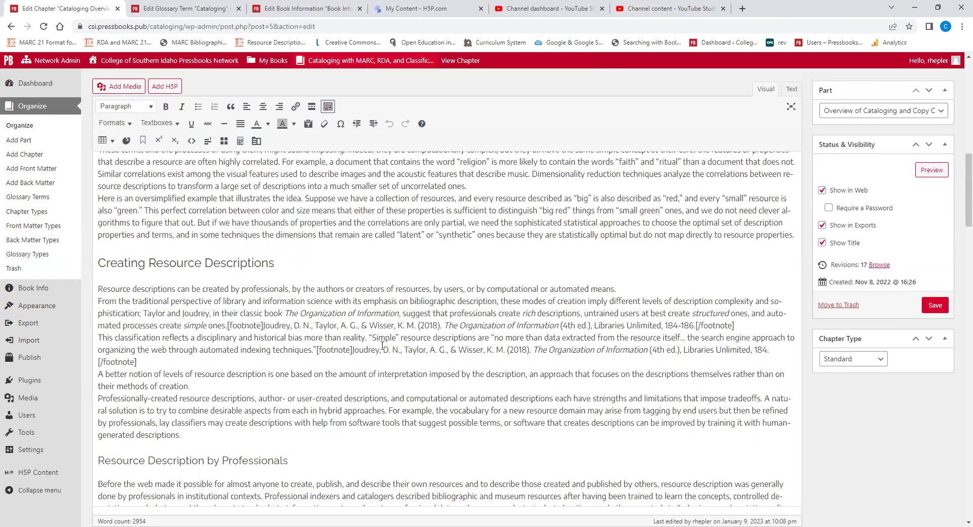
left_click(353, 350)
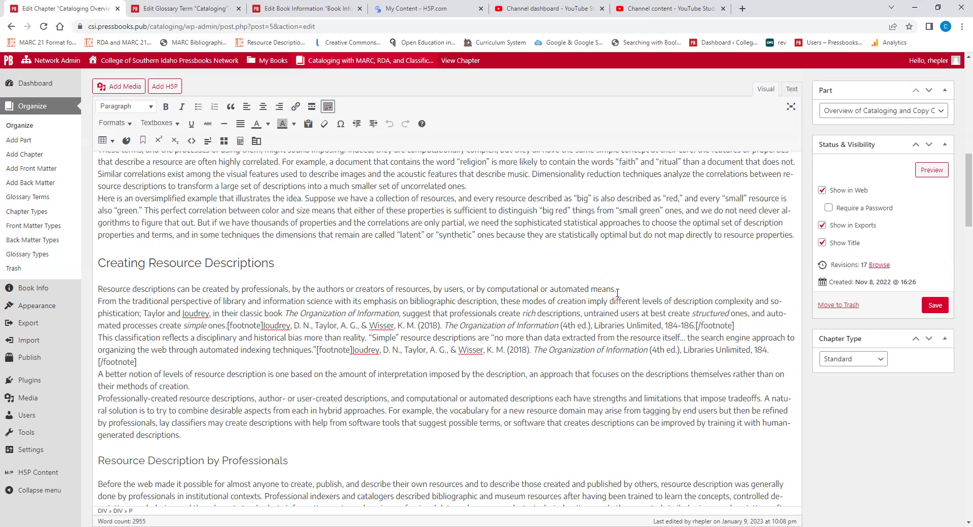
scroll(618, 293, "up", 10)
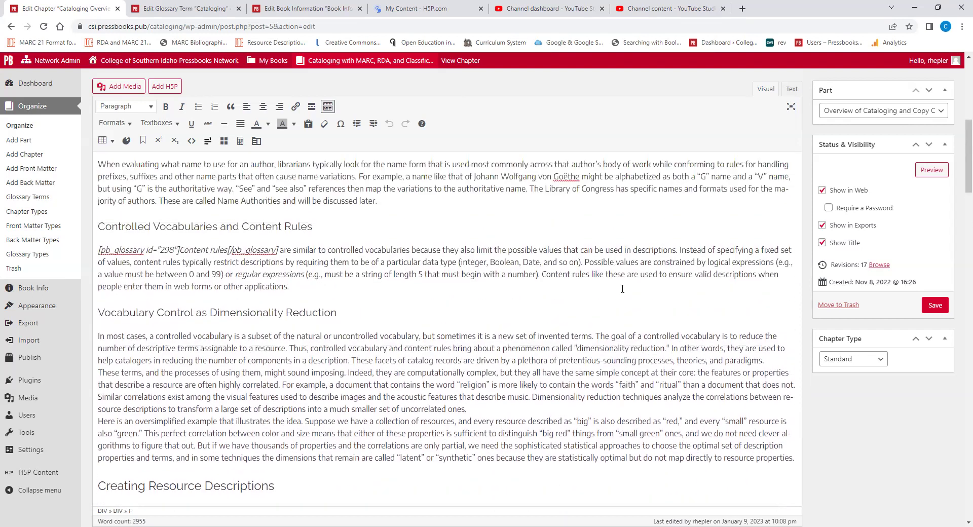
scroll(613, 295, "up", 5)
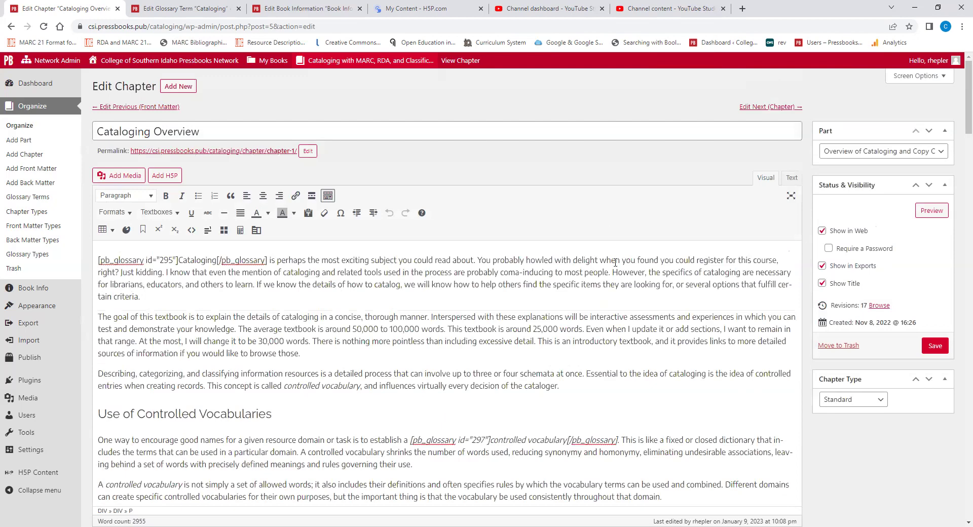
scroll(609, 227, "down", 3)
scroll(609, 227, "down", 12)
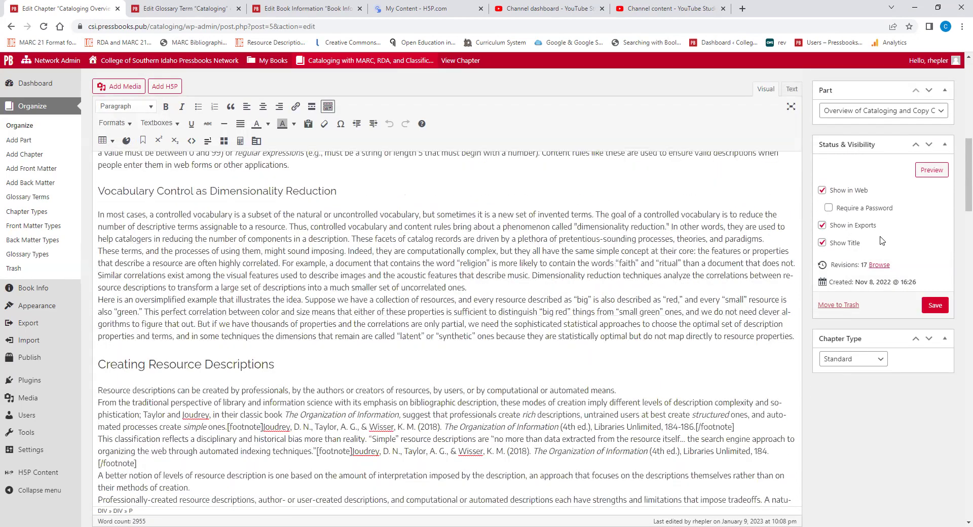
left_click(940, 306)
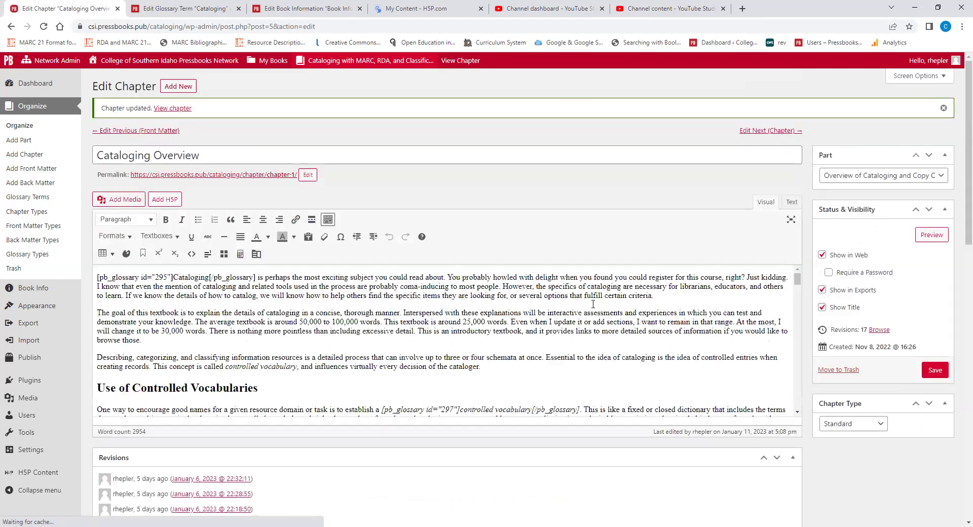
Step: Look through the Cataloging Overview text down to Test Your Knowledge, check the editor's Insert LaTeX tool, and return to the chapter's beginning
scroll(566, 203, "down", 4)
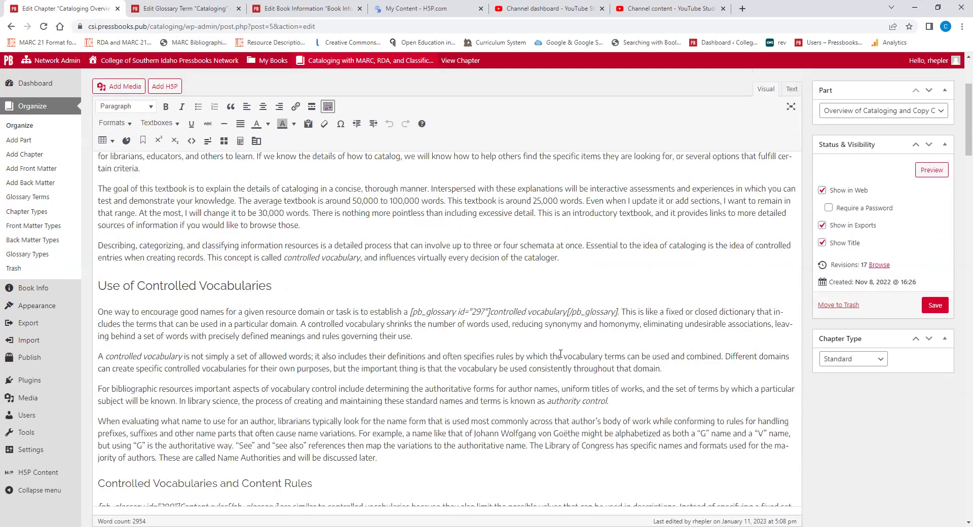
scroll(525, 355, "down", 10)
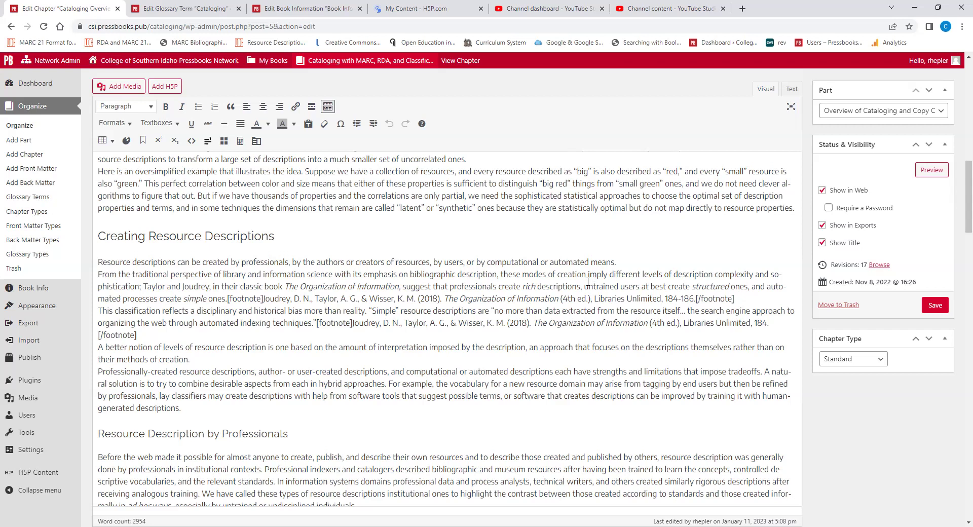
scroll(587, 282, "down", 1)
scroll(588, 282, "down", 13)
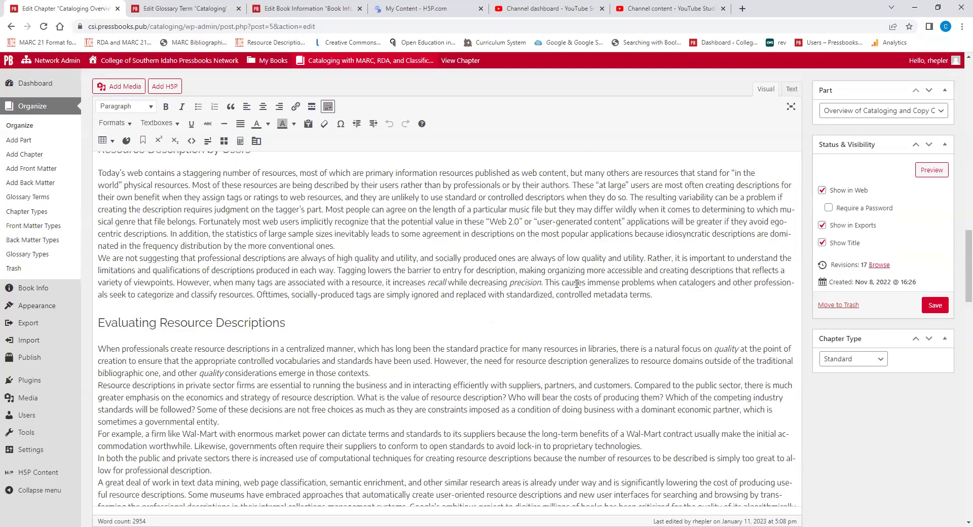
scroll(576, 284, "down", 3)
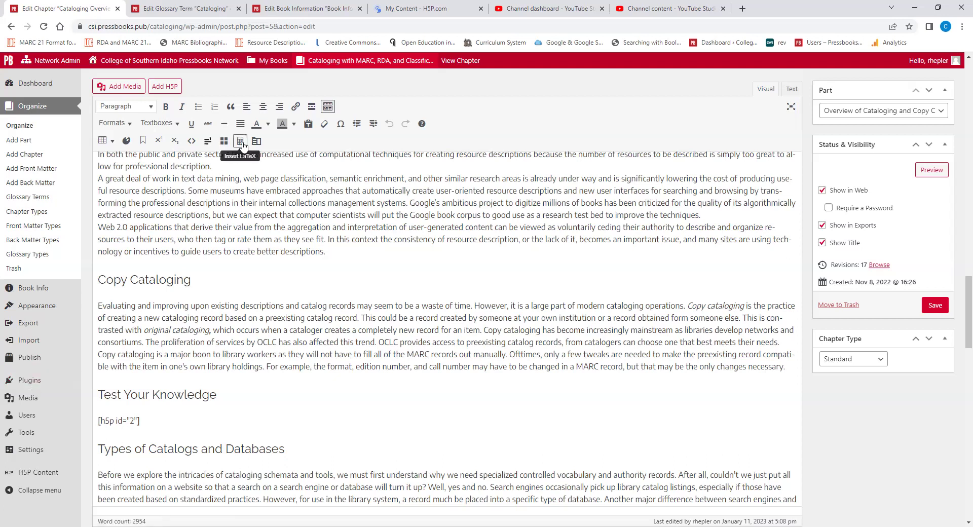
left_click(334, 250)
scroll(331, 251, "up", 15)
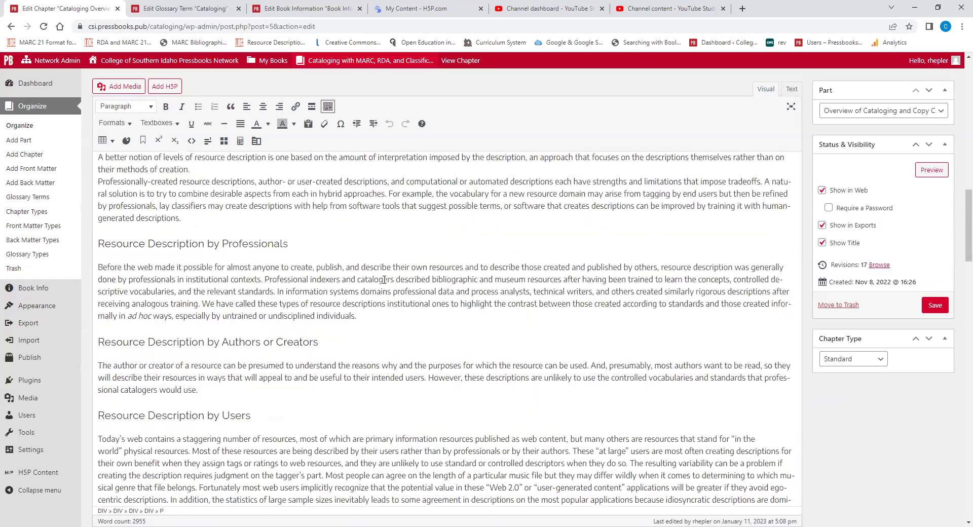
scroll(385, 280, "up", 10)
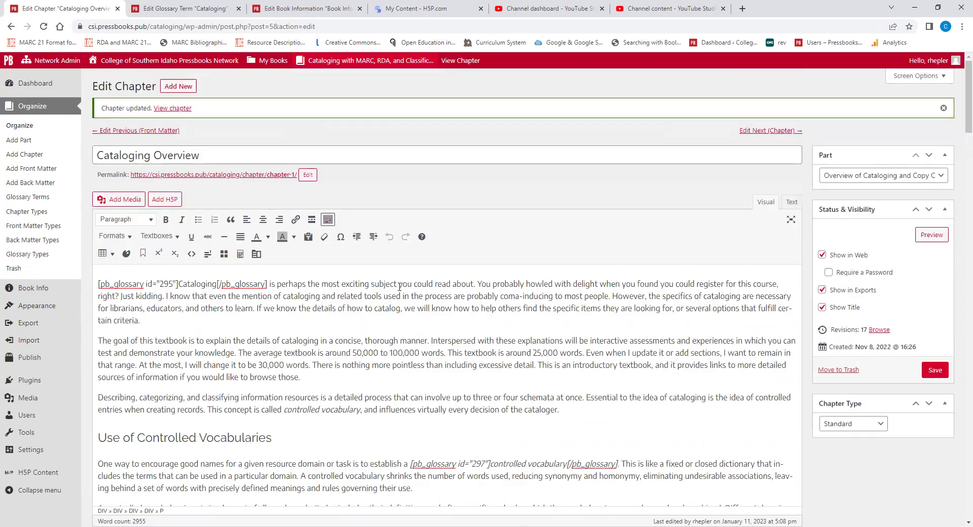